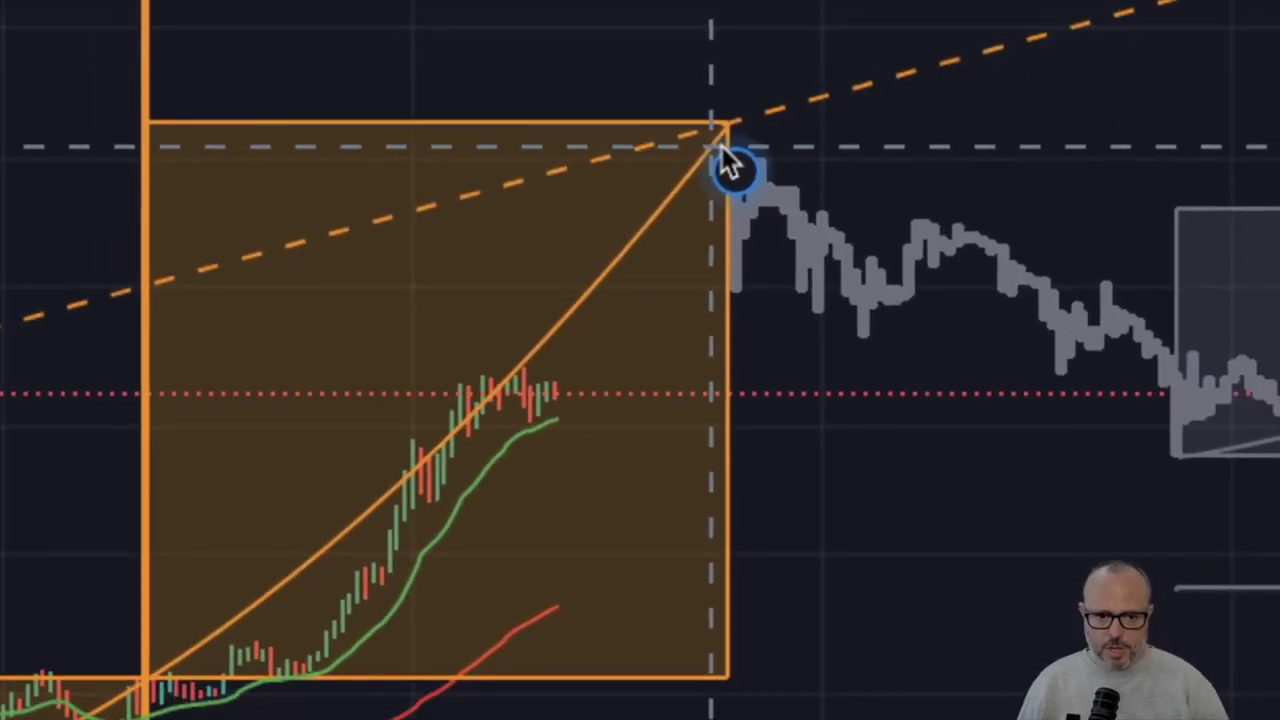
# Select the latest orange cycle box drawing on the BTCUSD weekly chart
pyautogui.click(724, 152)
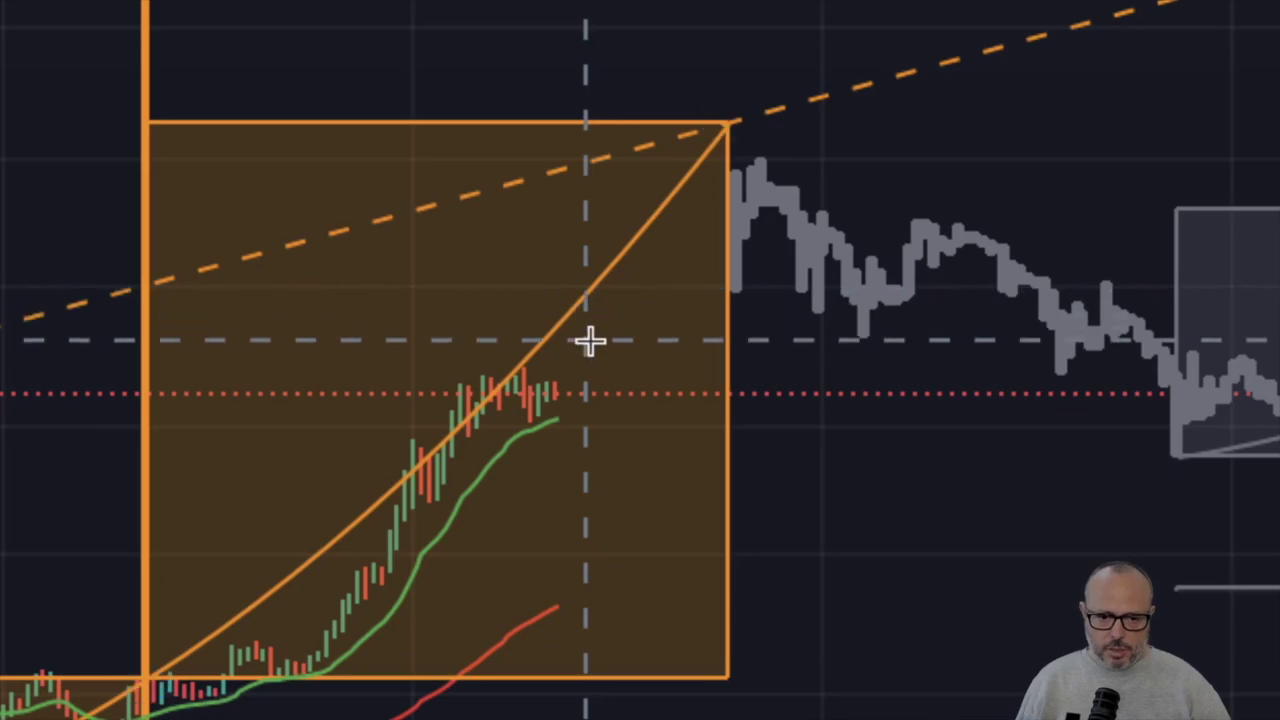
pyautogui.click(571, 391)
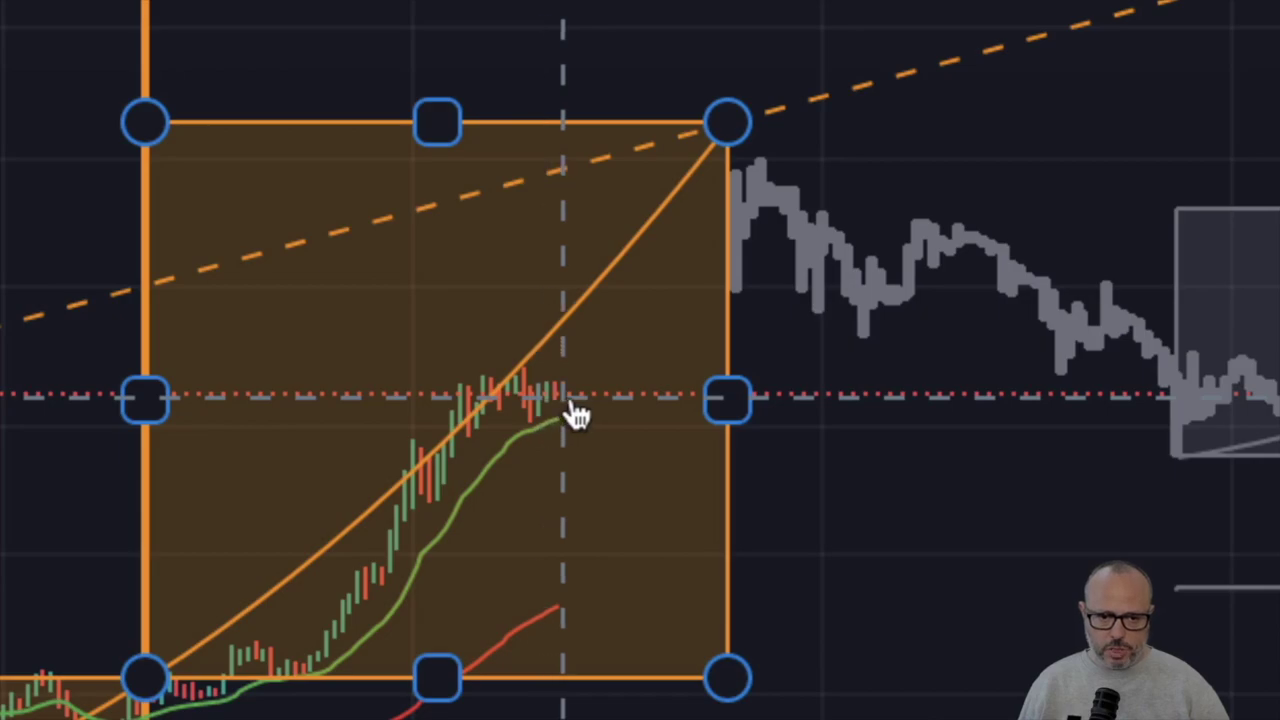
pyautogui.click(594, 345)
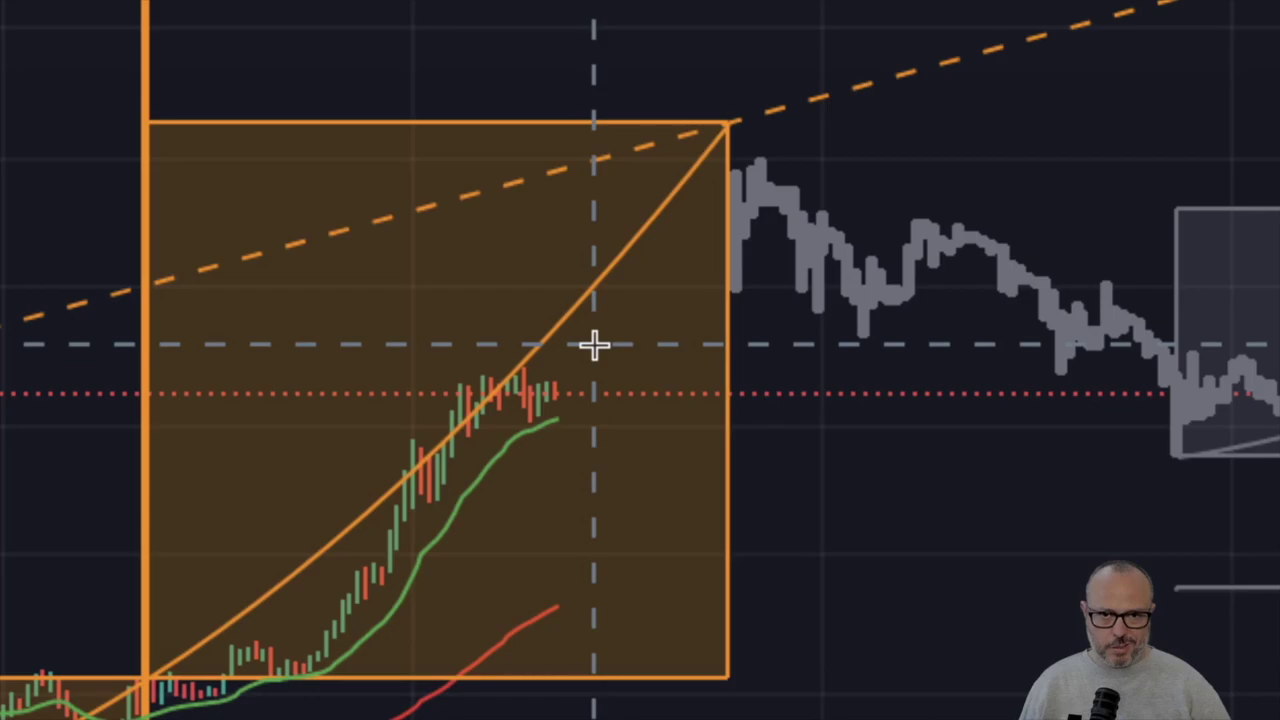
pyautogui.click(593, 352)
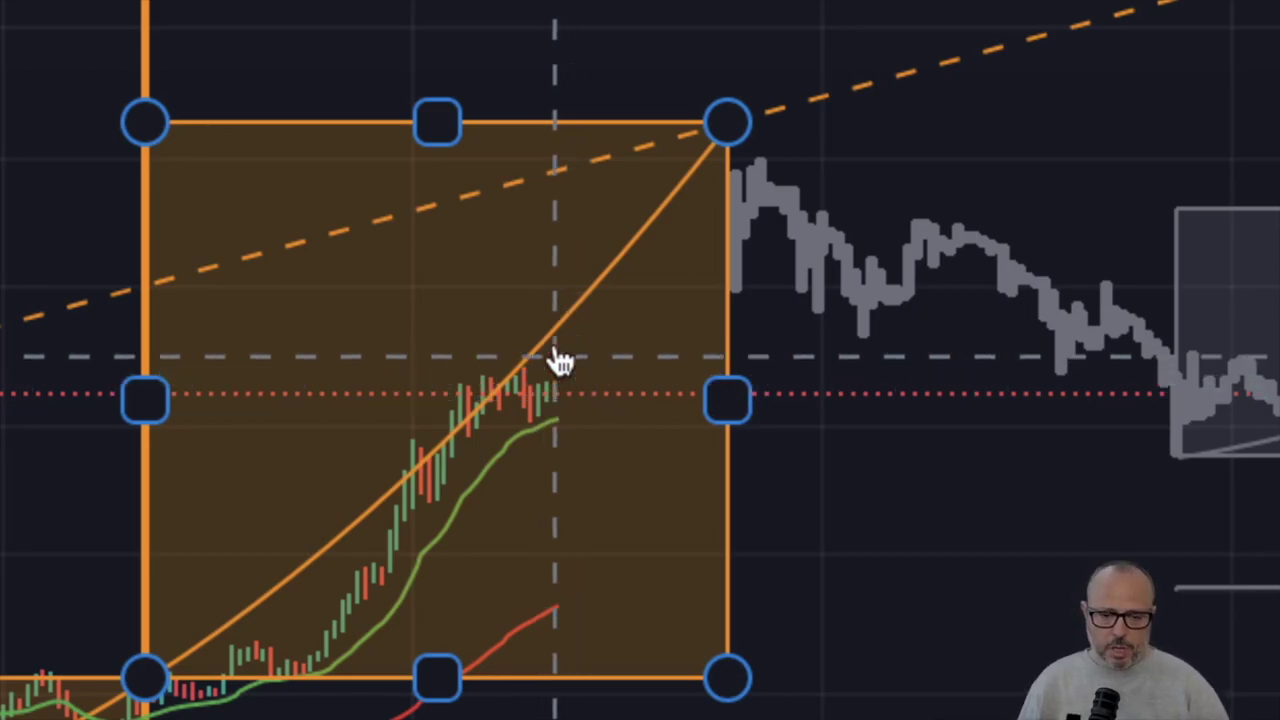
pyautogui.click(556, 348)
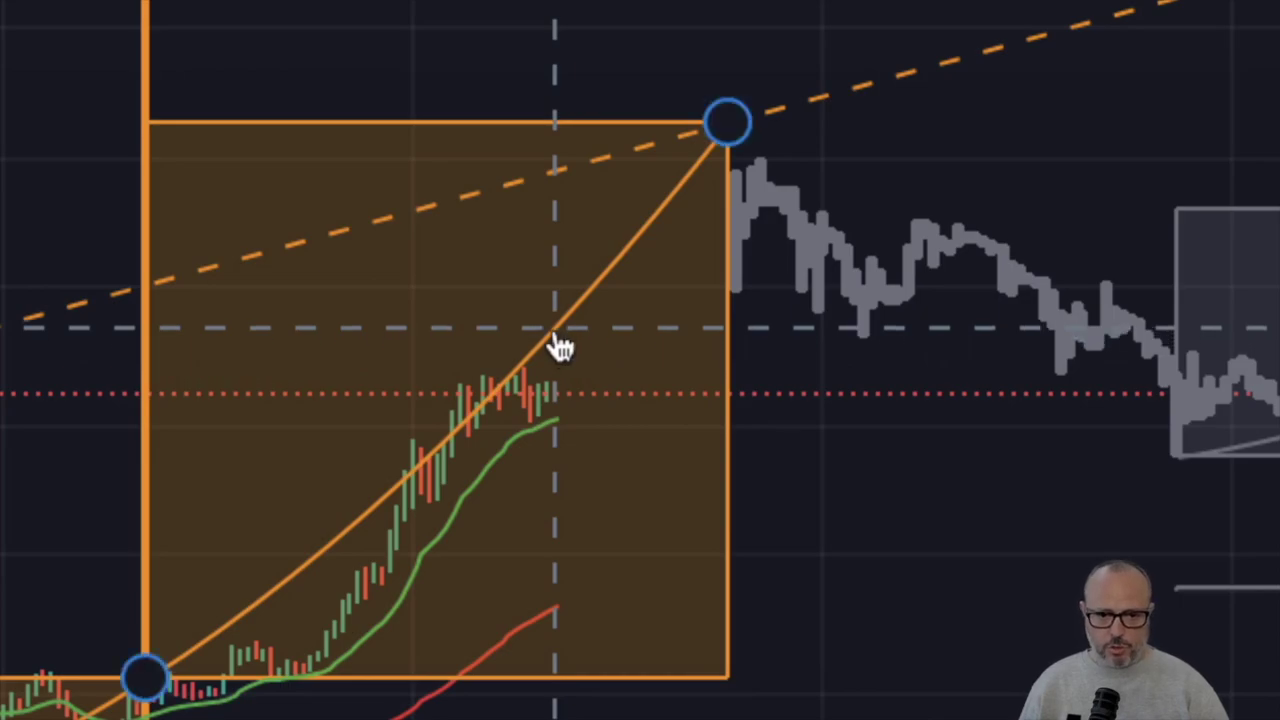
pyautogui.click(553, 432)
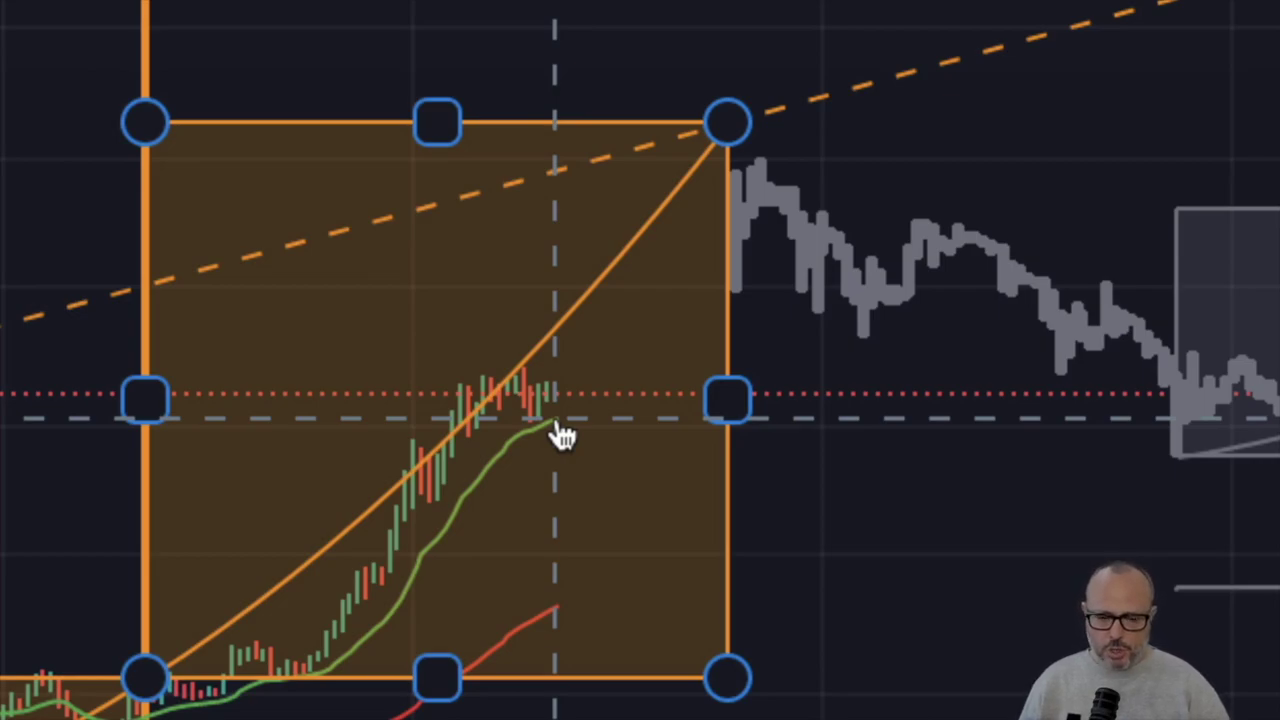
pyautogui.click(521, 410)
pyautogui.click(561, 400)
pyautogui.click(521, 388)
pyautogui.click(535, 405)
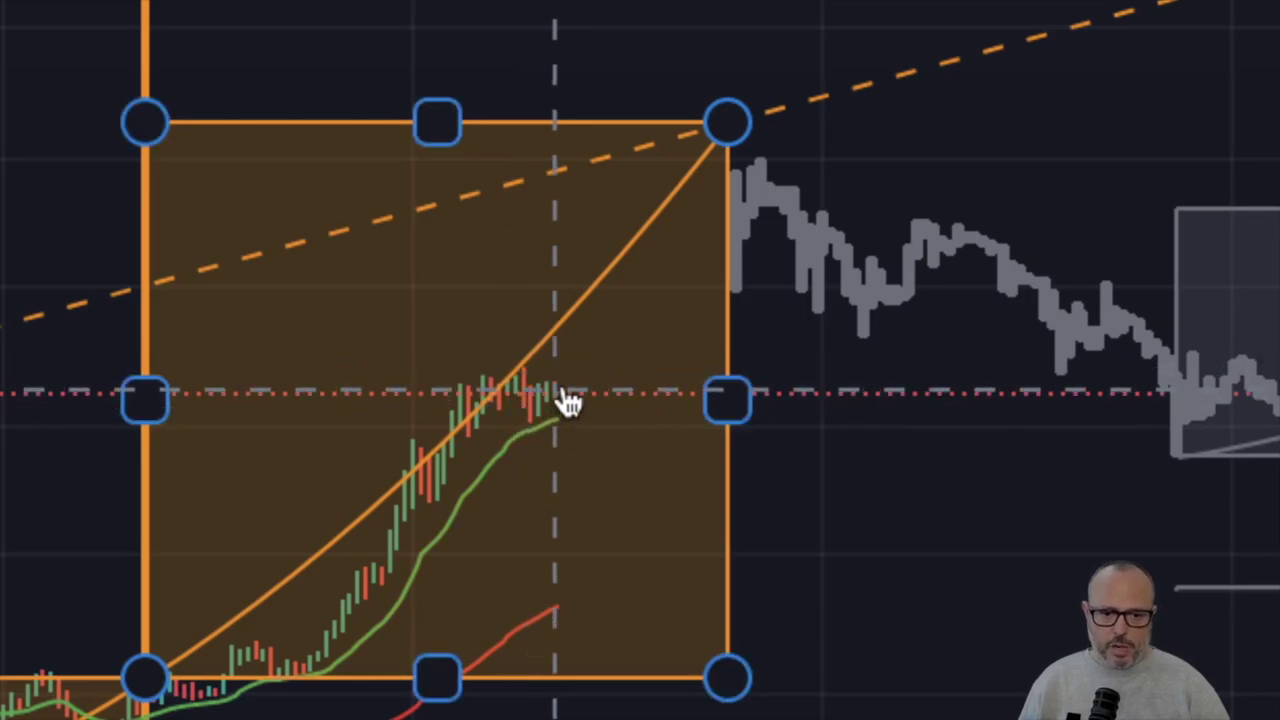
pyautogui.click(589, 345)
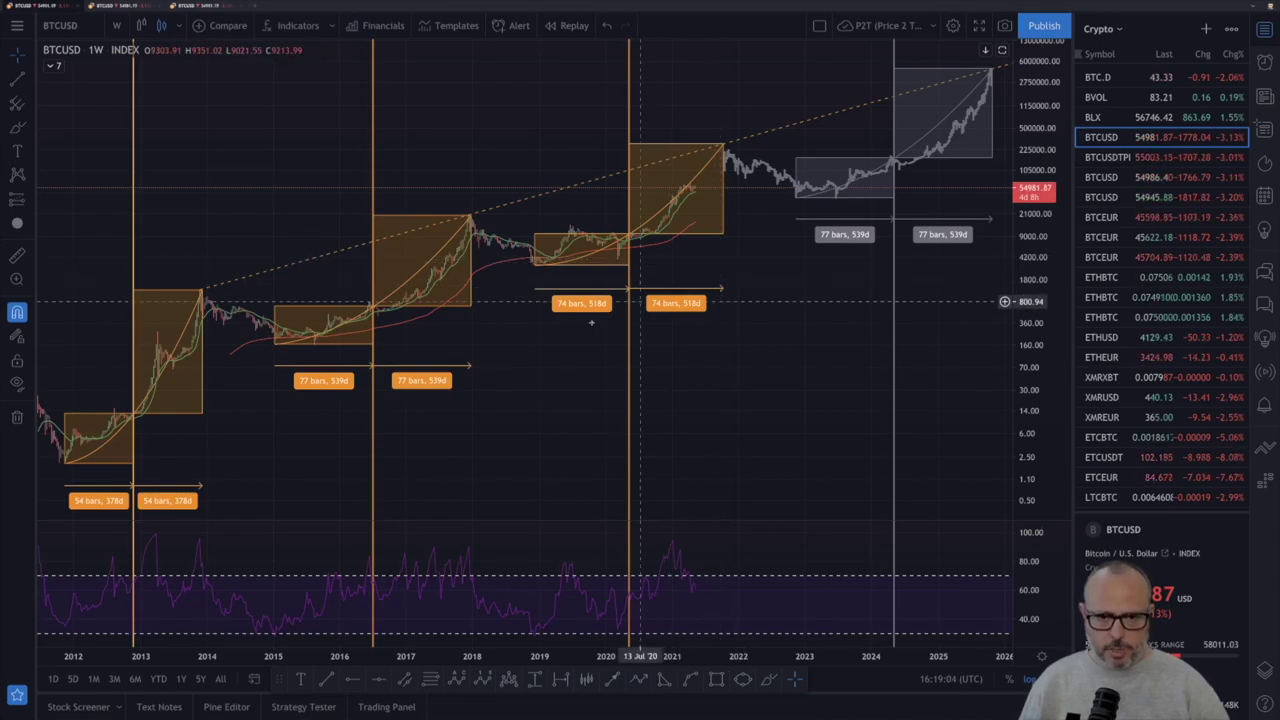
# Switch to the other browser tab with the second BTCUSD chart layout
pyautogui.click(130, 6)
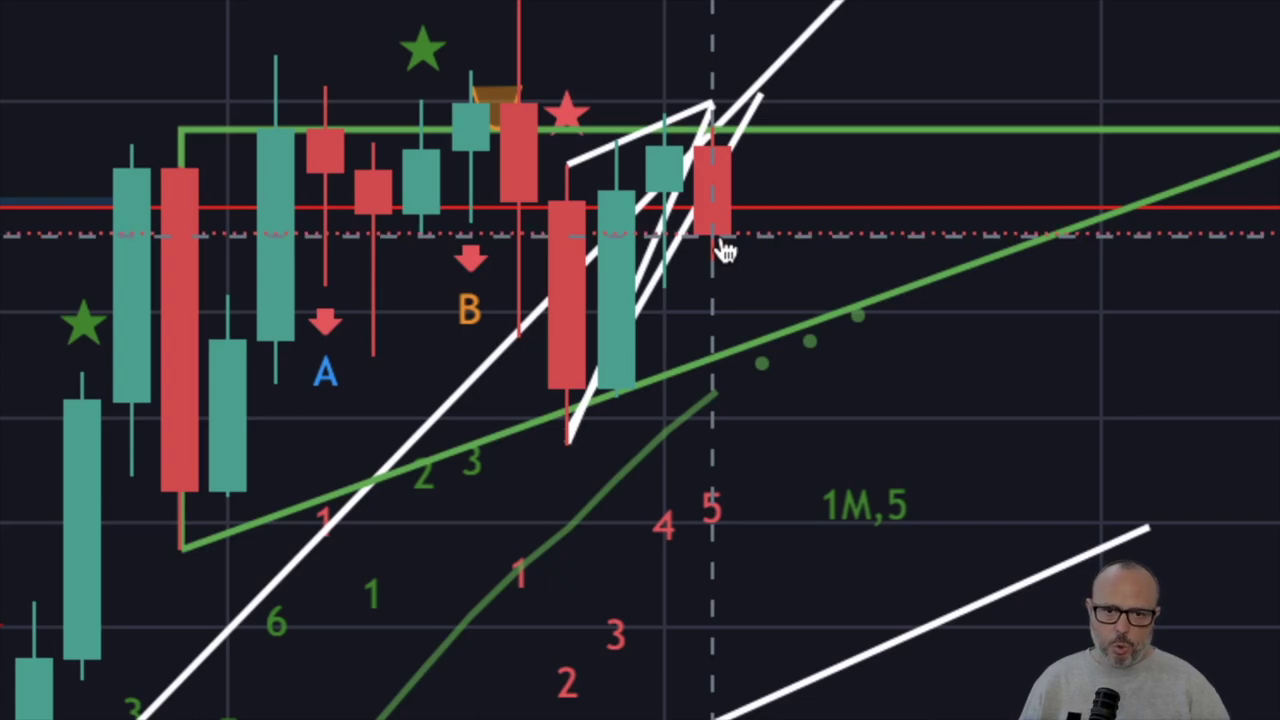
# Drag a white wedge line's vertex up and to the right toward the recent highs
pyautogui.click(646, 290)
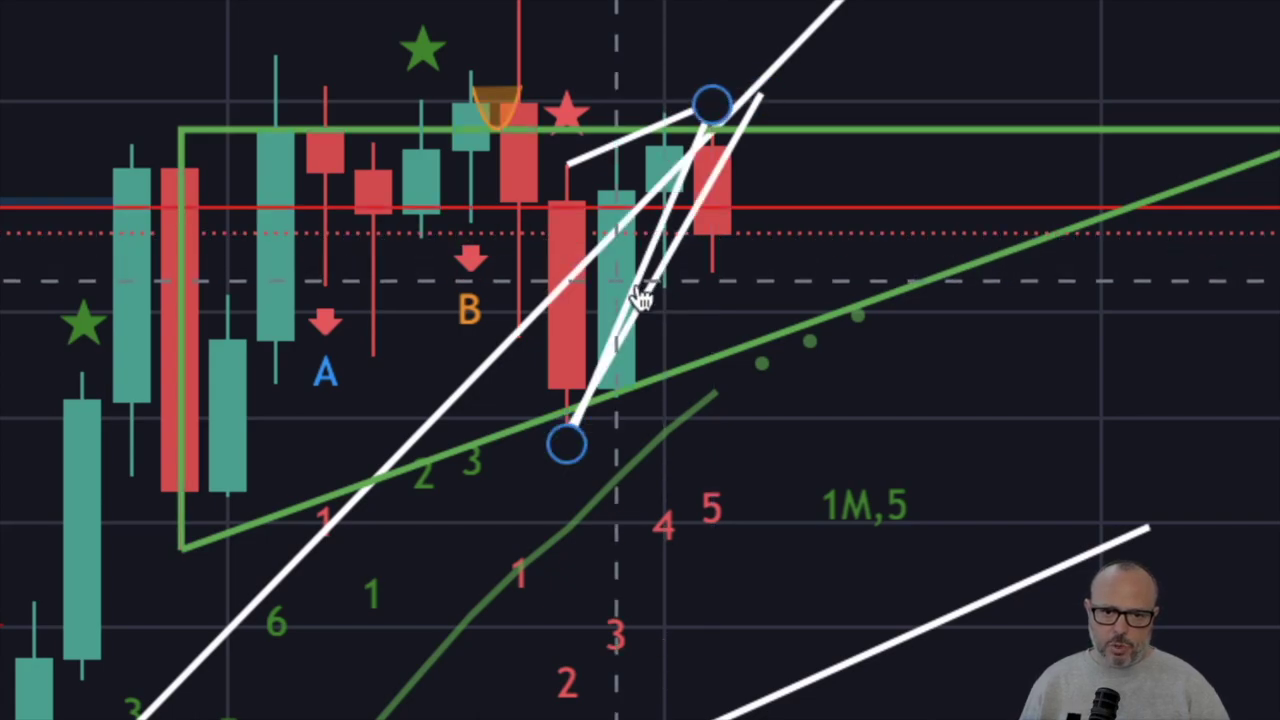
pyautogui.click(620, 296)
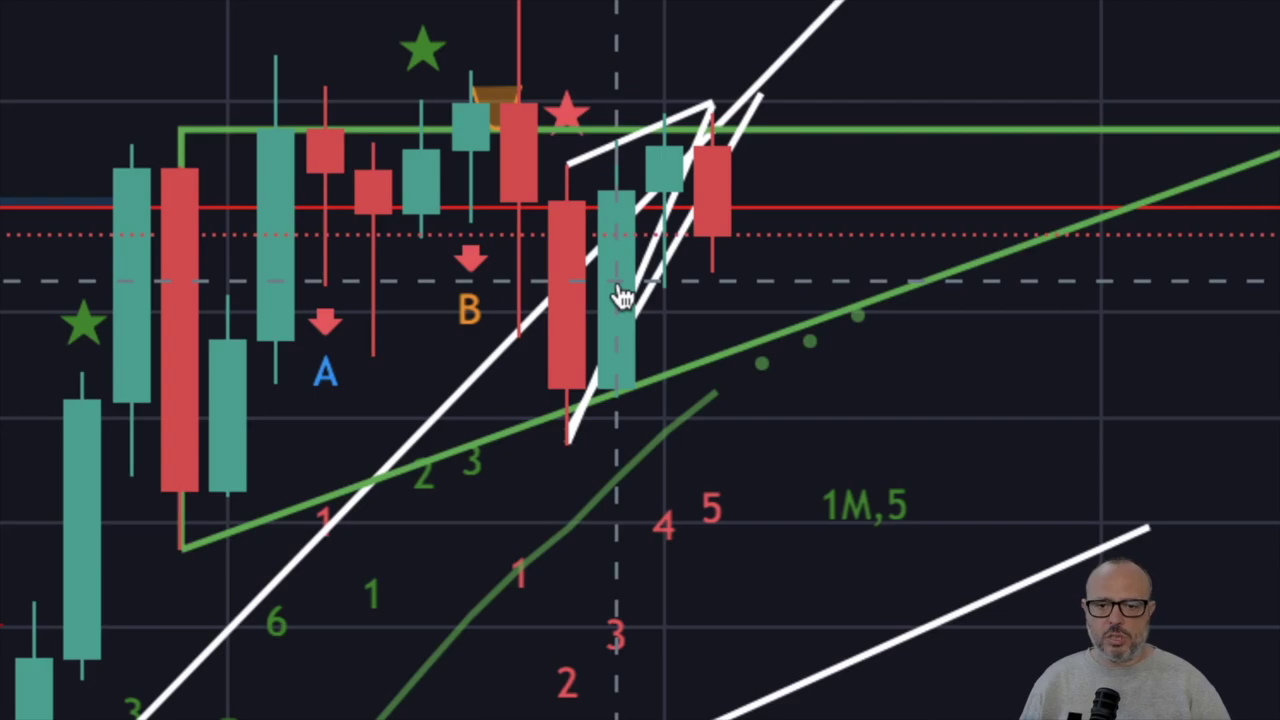
pyautogui.moveTo(620, 296)
pyautogui.mouseDown()
pyautogui.moveTo(691, 134)
pyautogui.moveTo(710, 130)
pyautogui.mouseUp()
pyautogui.click(734, 251)
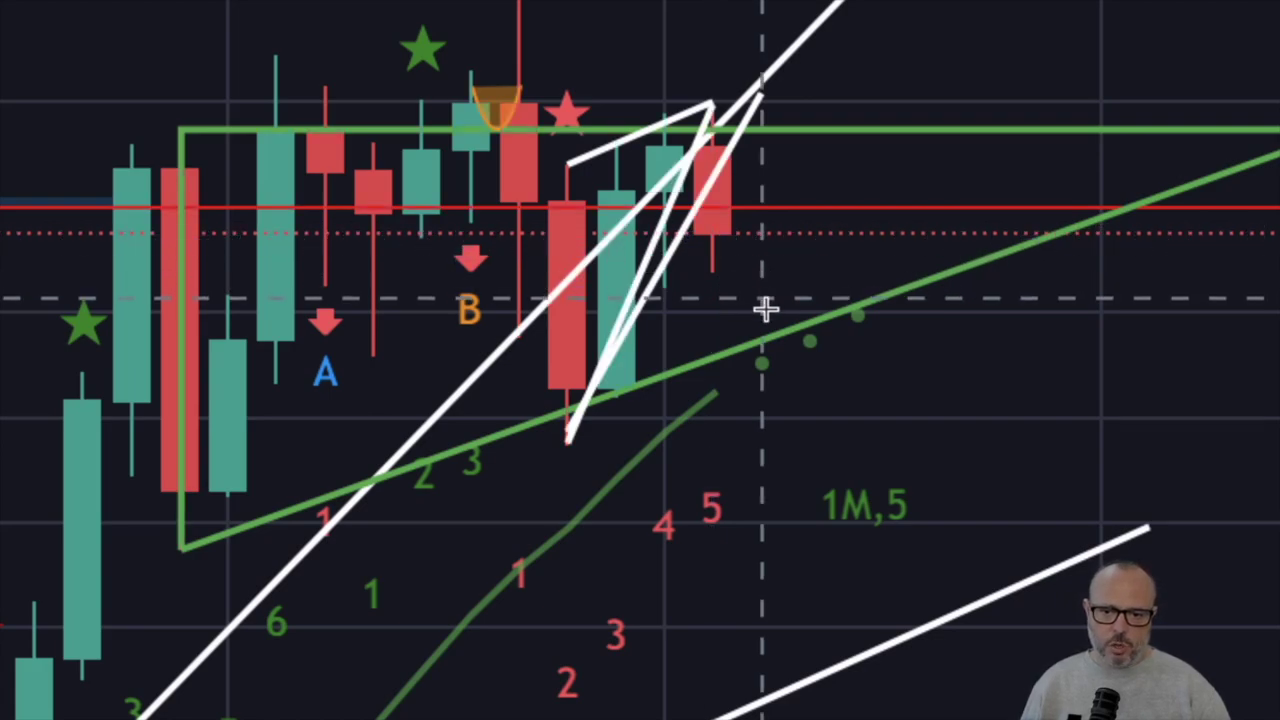
# Select the green rising trendline to adjust it
pyautogui.hscroll(-10, 770, 343)
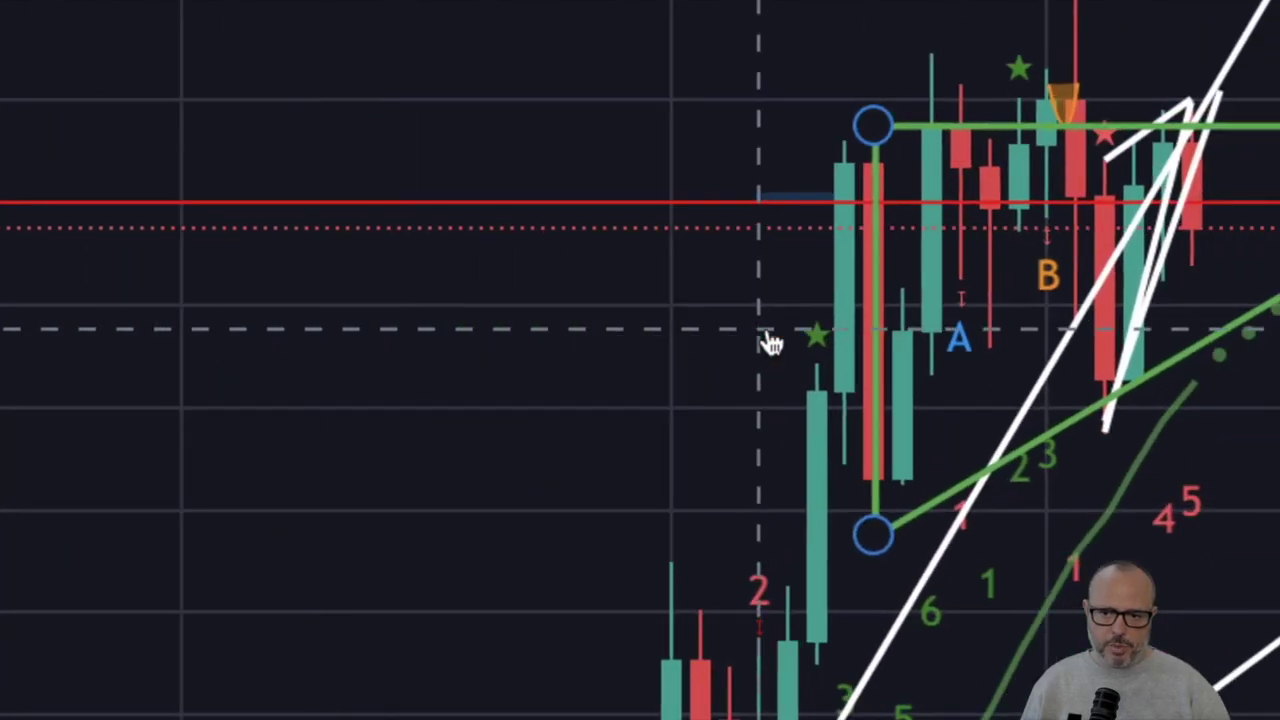
pyautogui.scroll(5, 770, 343)
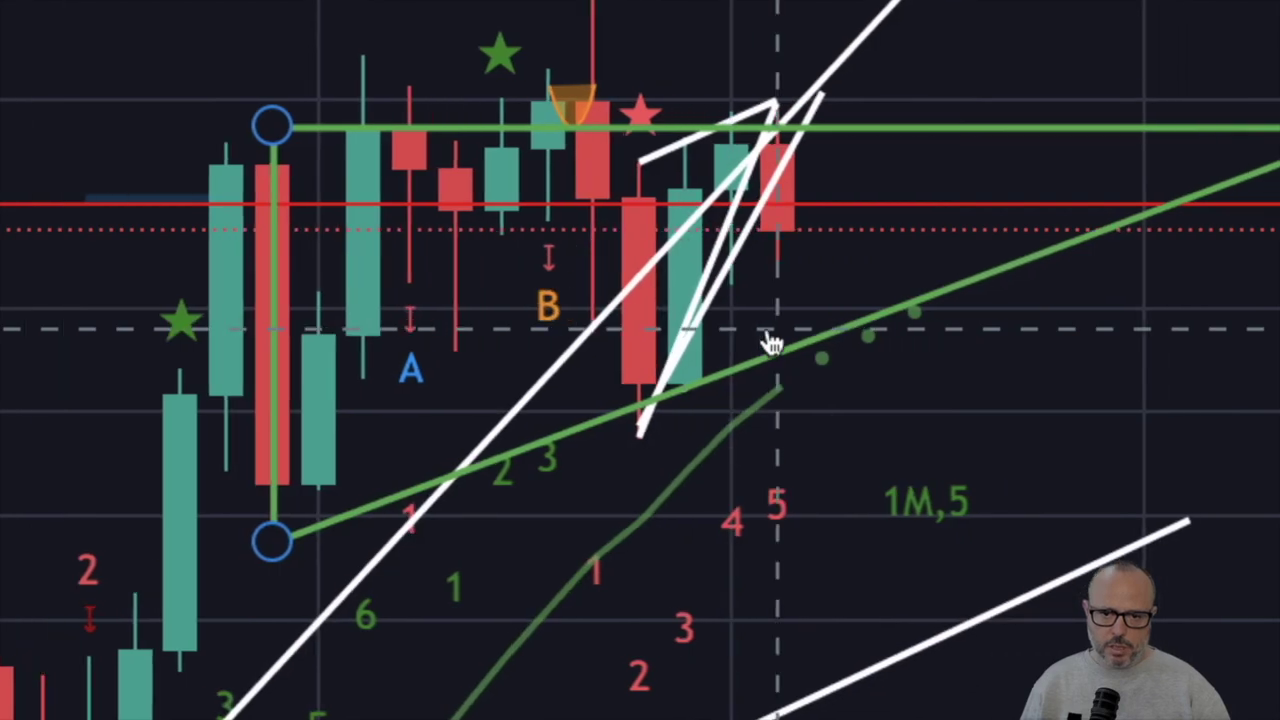
pyautogui.hscroll(5, 770, 343)
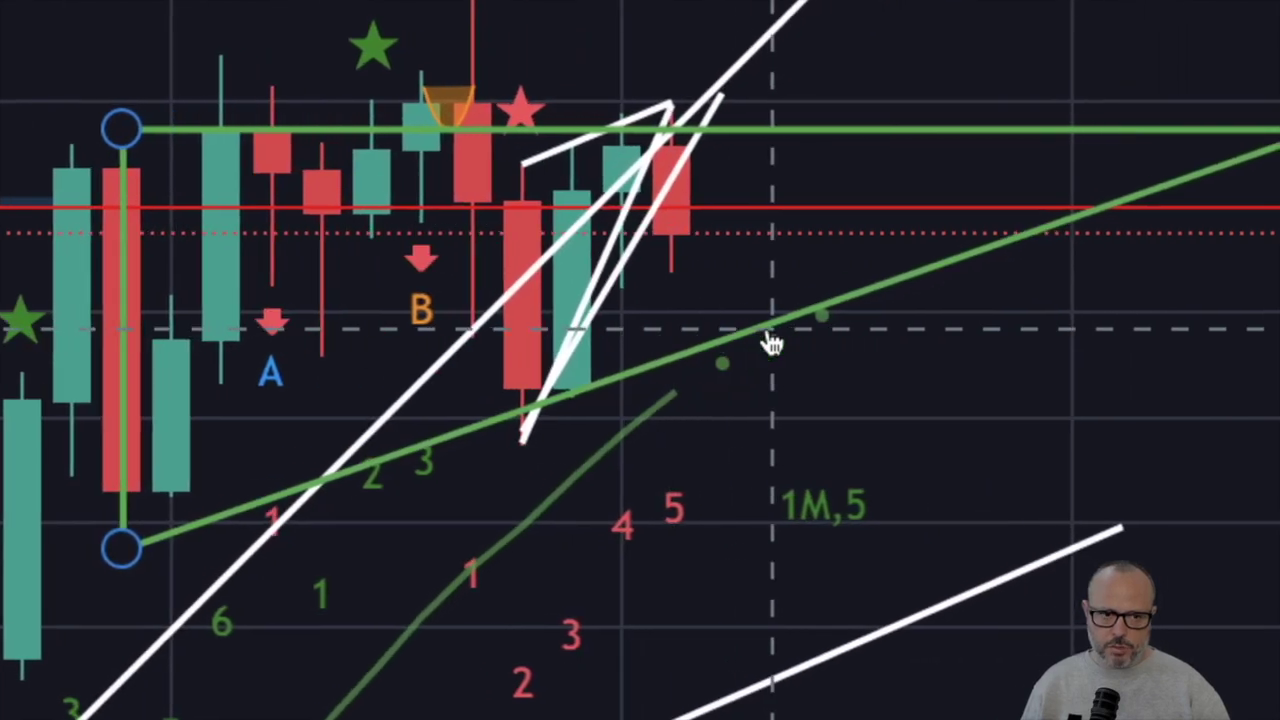
pyautogui.hscroll(-3, 770, 343)
pyautogui.hscroll(2, 770, 343)
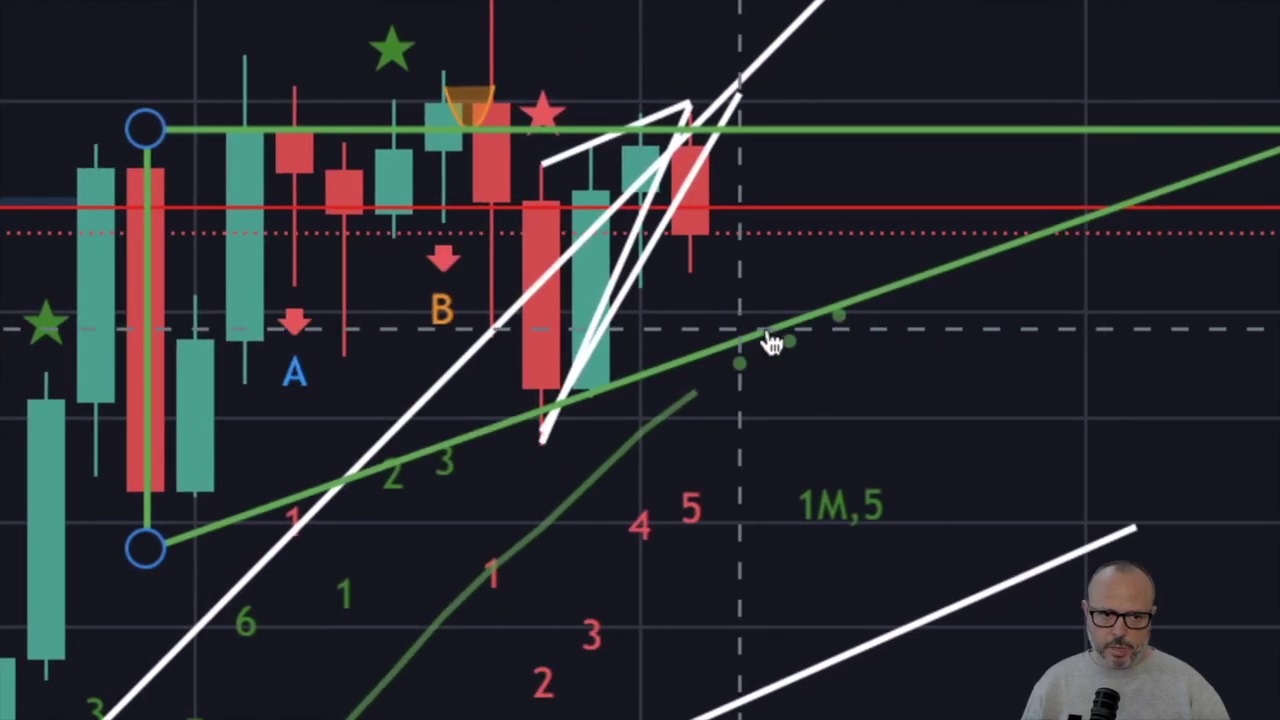
pyautogui.click(763, 316)
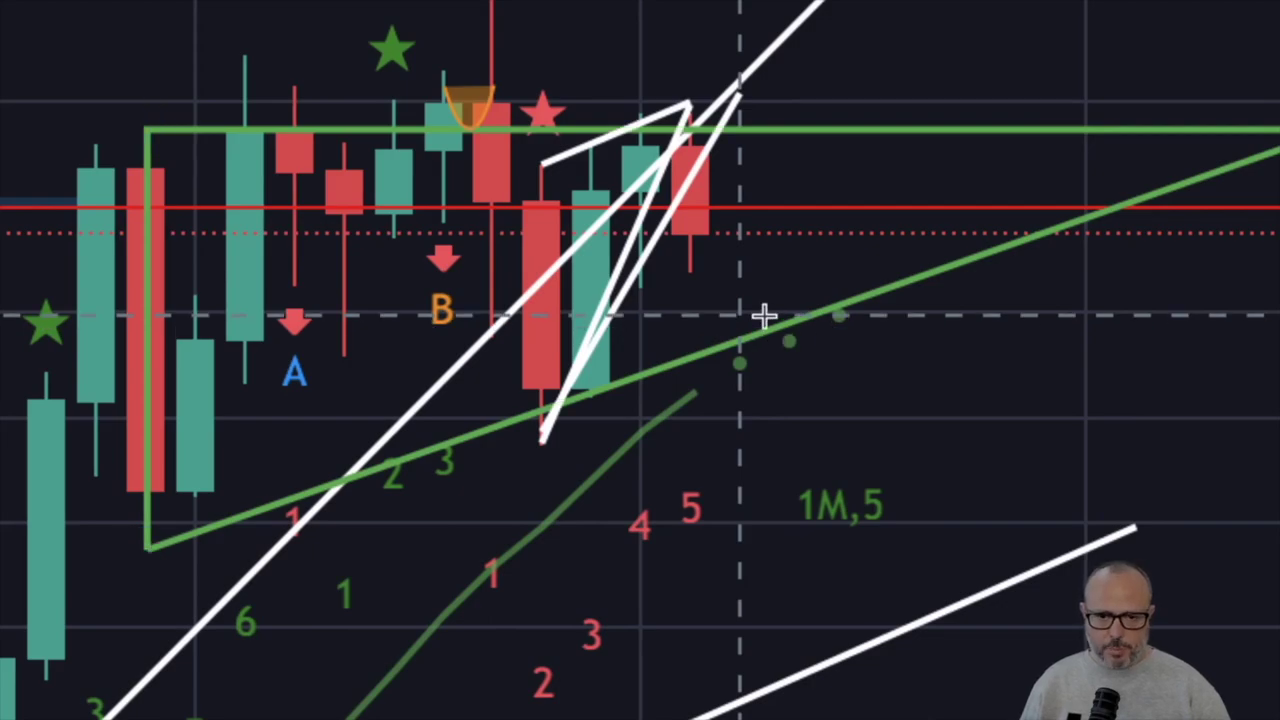
pyautogui.scroll(-3, 763, 316)
pyautogui.scroll(4, 763, 316)
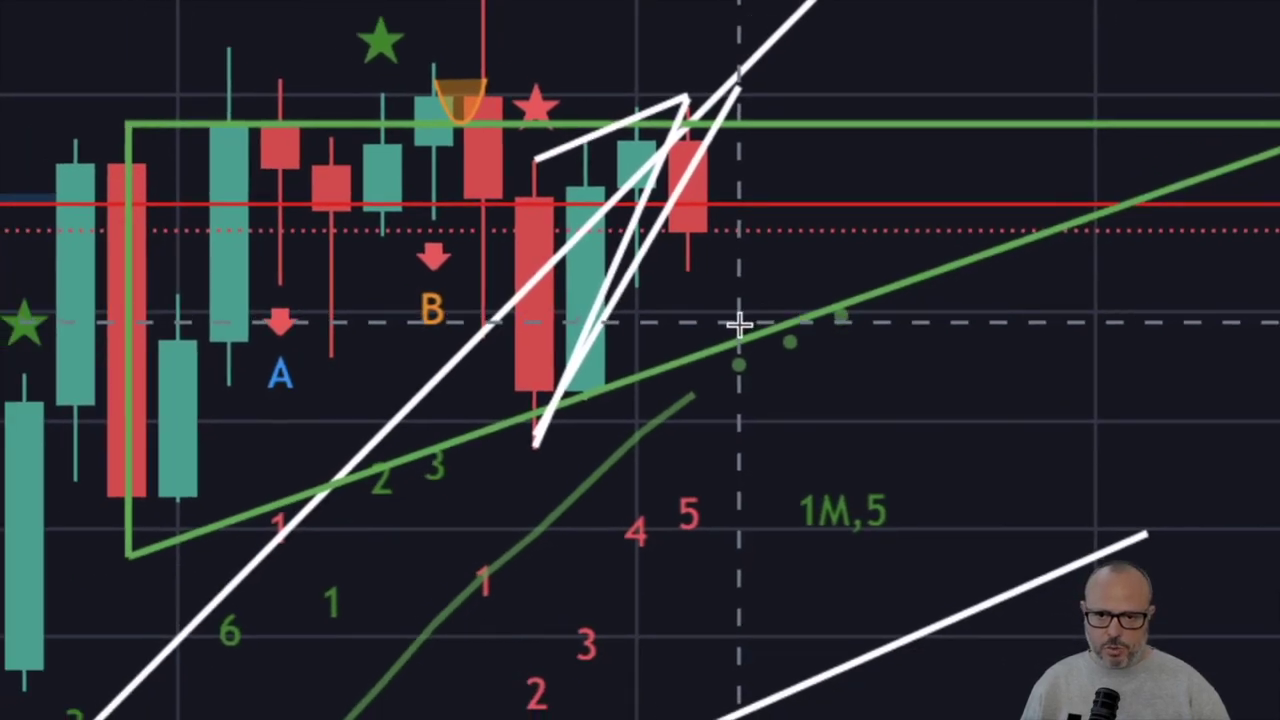
pyautogui.click(744, 343)
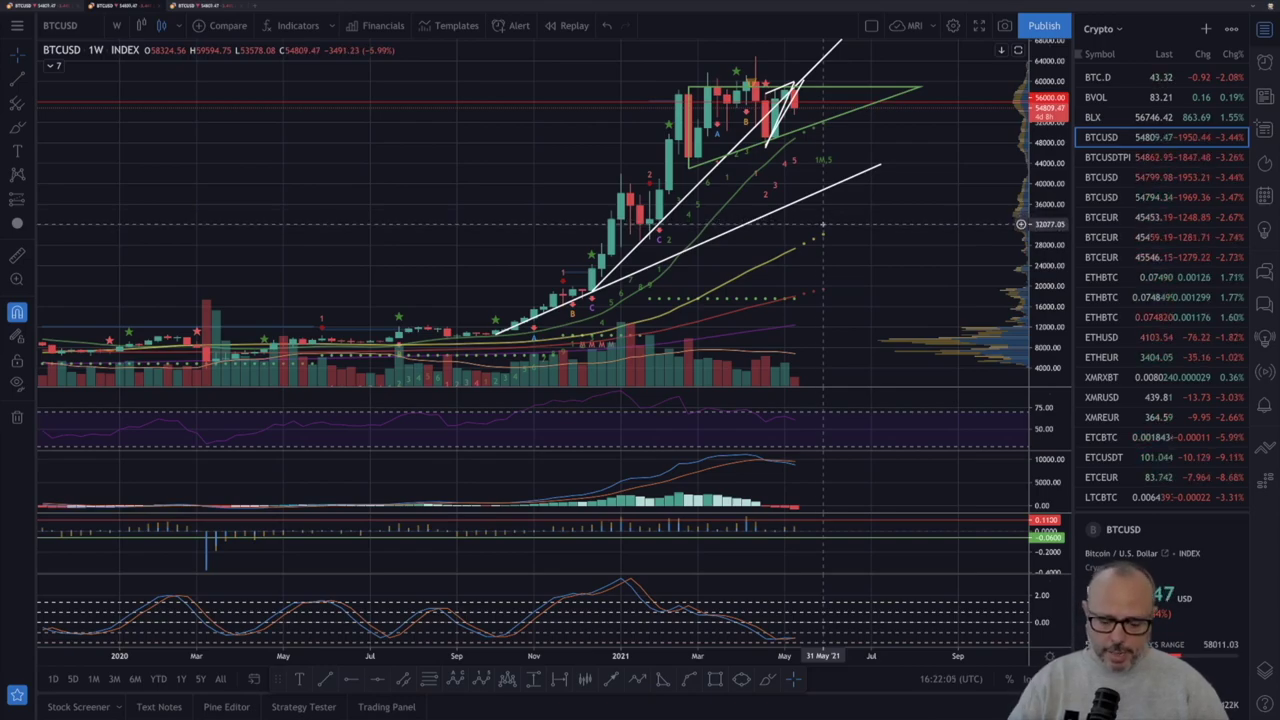
# Change the BTCUSD chart interval from weekly to daily (1D)
pyautogui.write('1w')
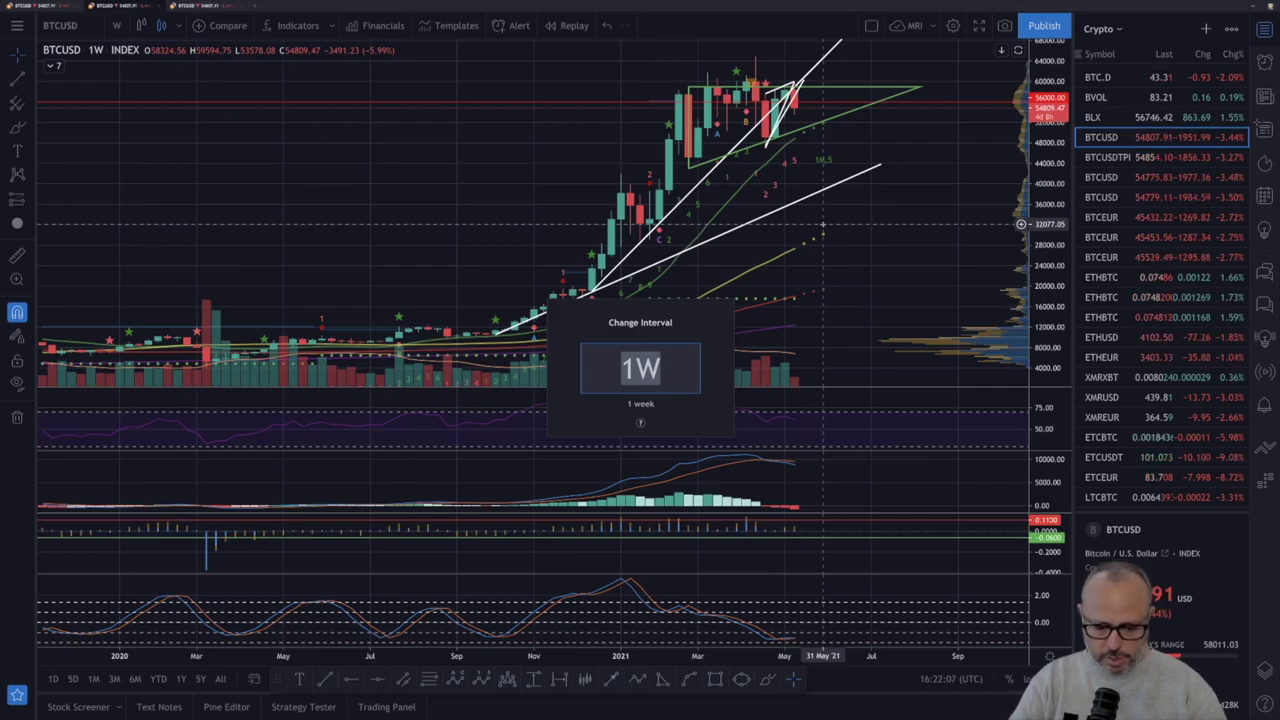
pyautogui.write('4')
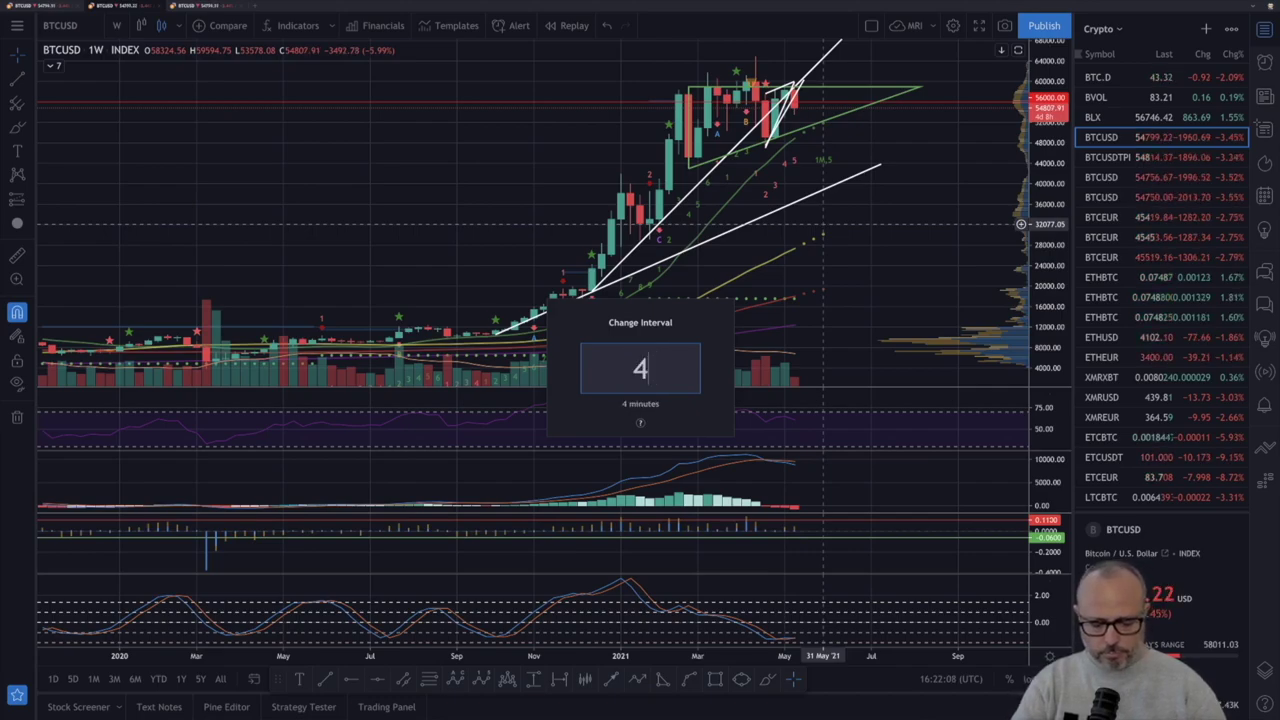
pyautogui.press('BackSpace')
pyautogui.write('1d')
pyautogui.press('BackSpace')
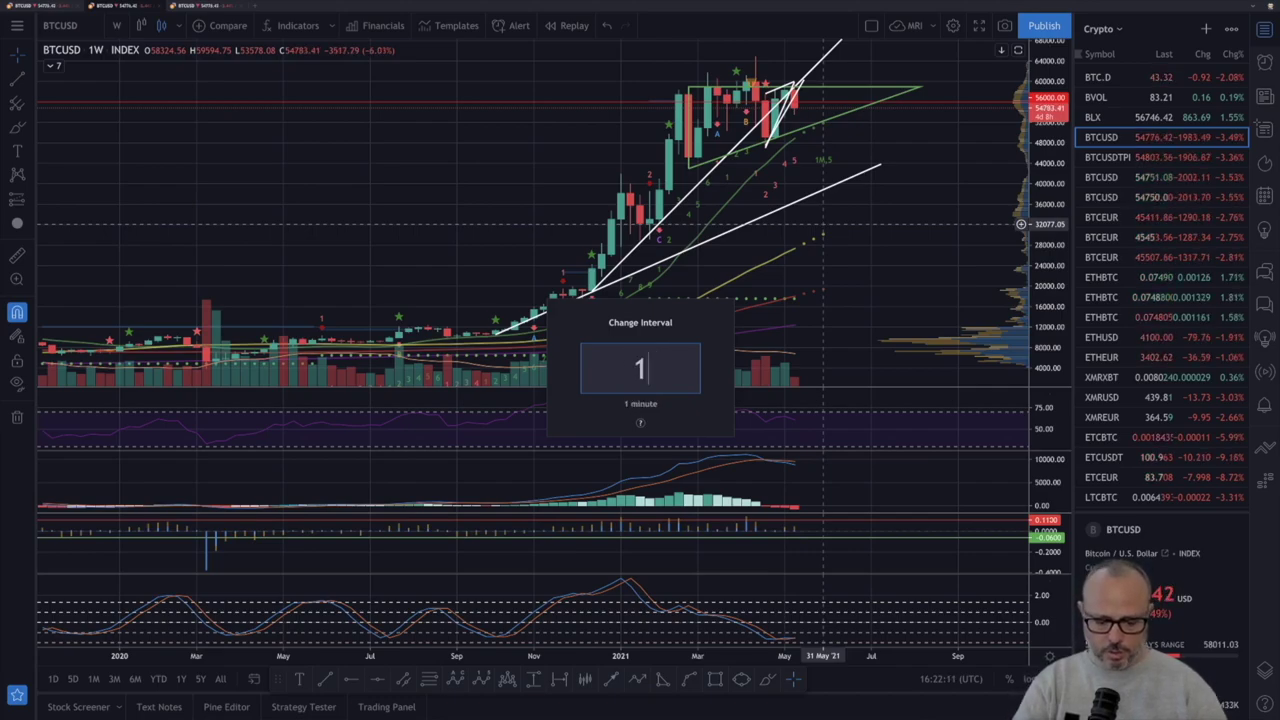
pyautogui.write('d')
pyautogui.press('Return')
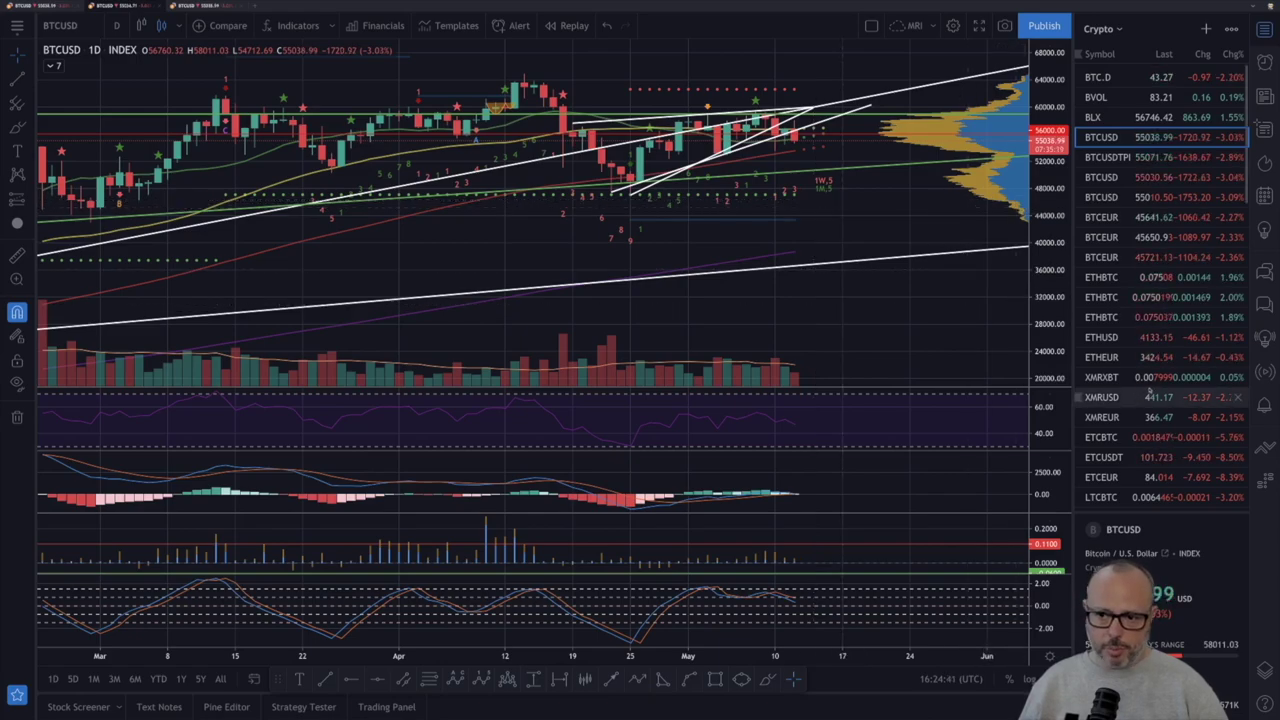
# Show the DXY US Dollar Index chart from the watchlist
pyautogui.scroll(-5, 1149, 390)
pyautogui.scroll(-5, 1150, 392)
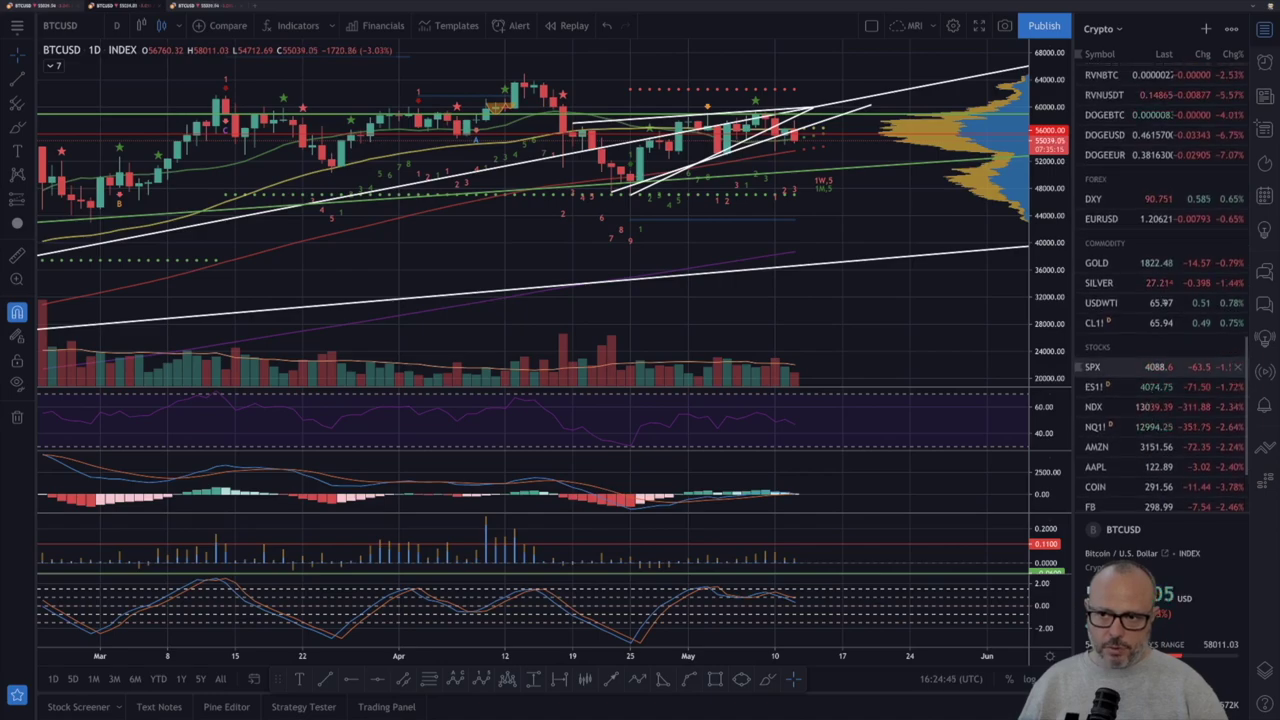
pyautogui.click(1137, 200)
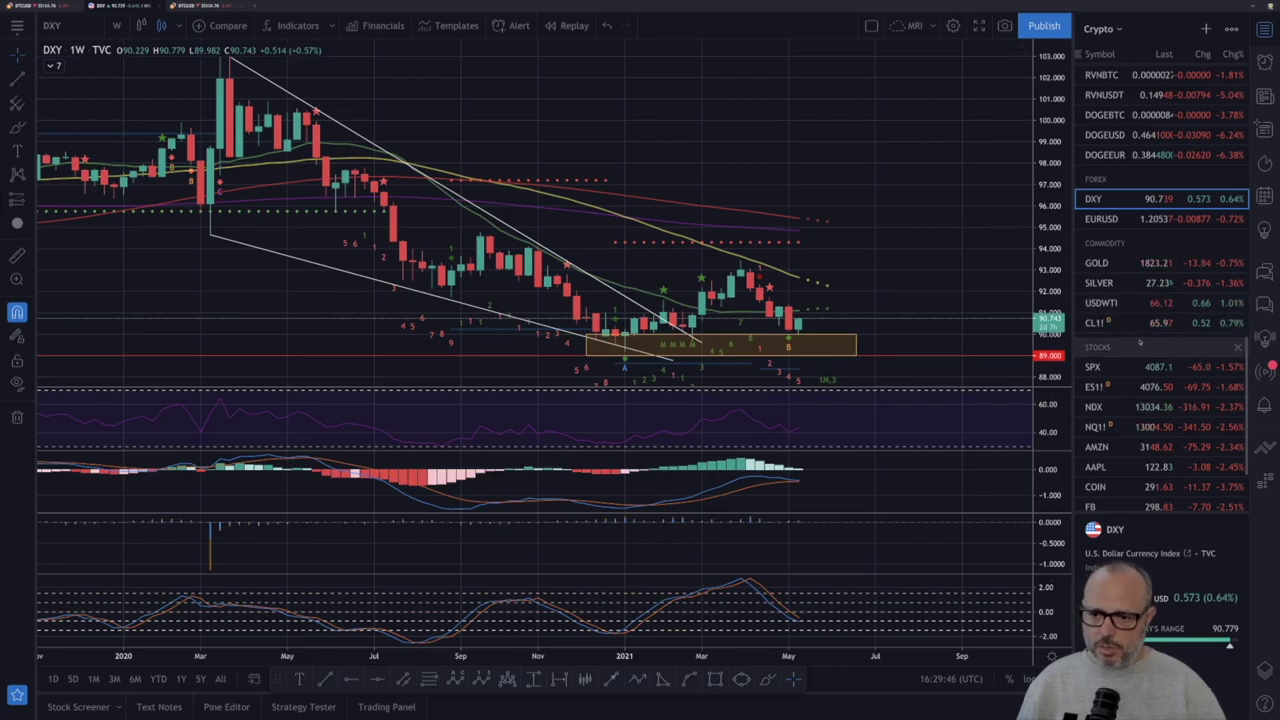
# Return to BTCUSD from the watchlist and set the interval to 4 hours
pyautogui.scroll(5, 1155, 330)
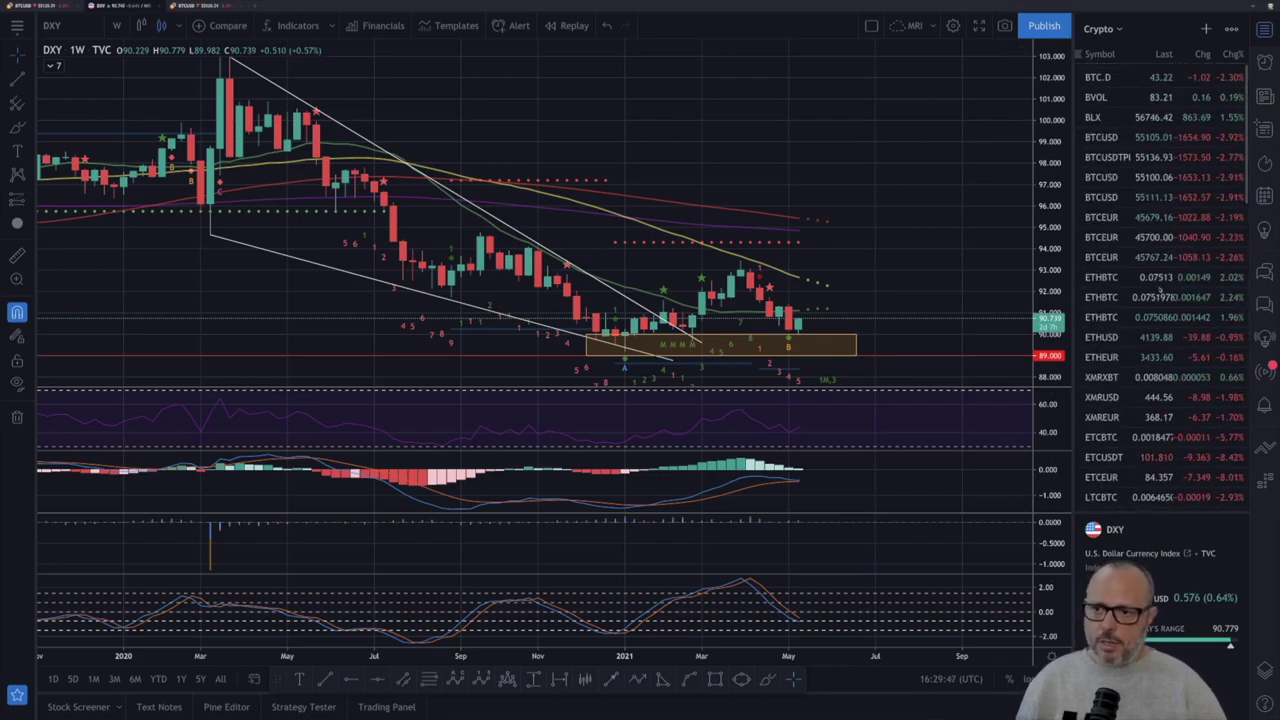
pyautogui.click(1150, 137)
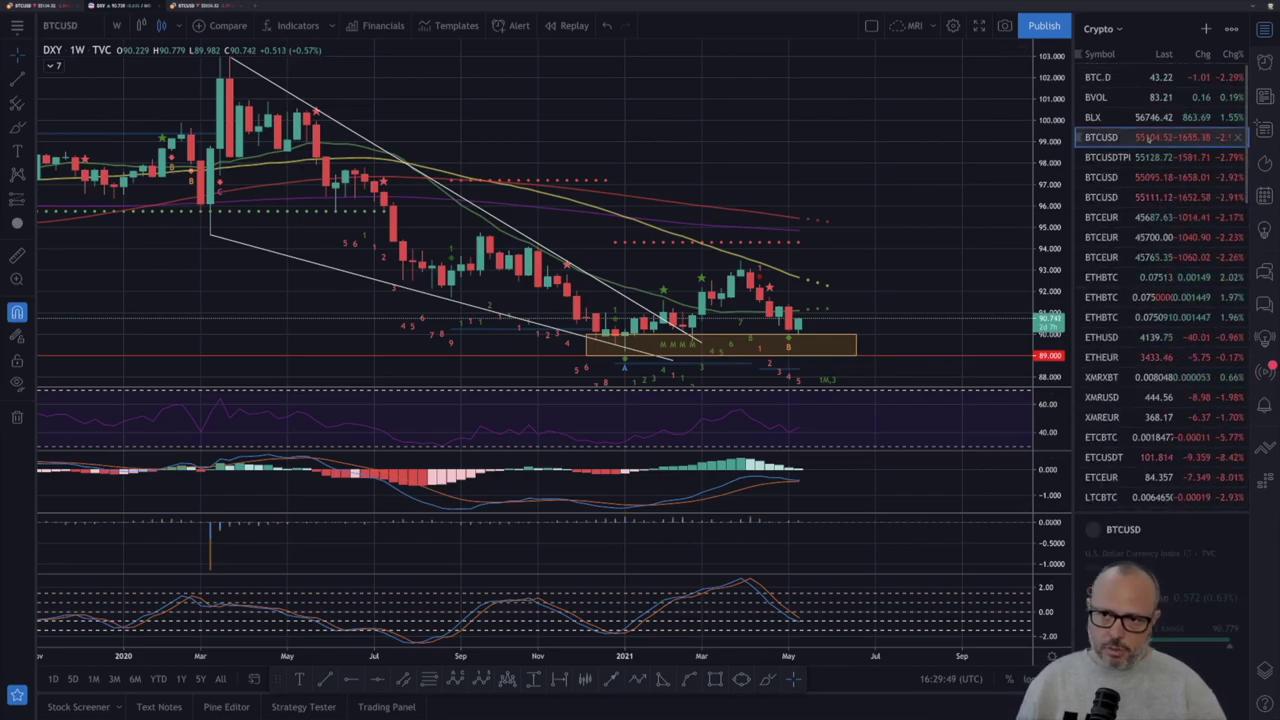
pyautogui.press(',')
pyautogui.write('4h')
pyautogui.press('Return')
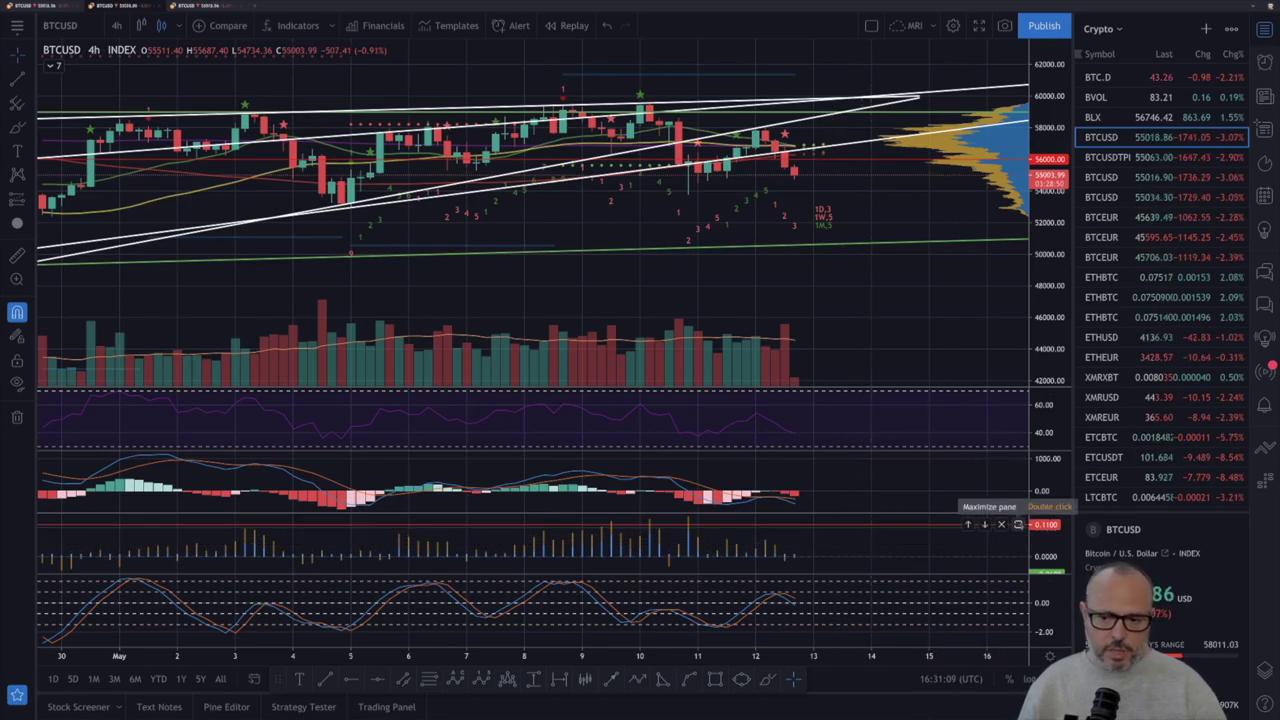
pyautogui.click(1018, 524)
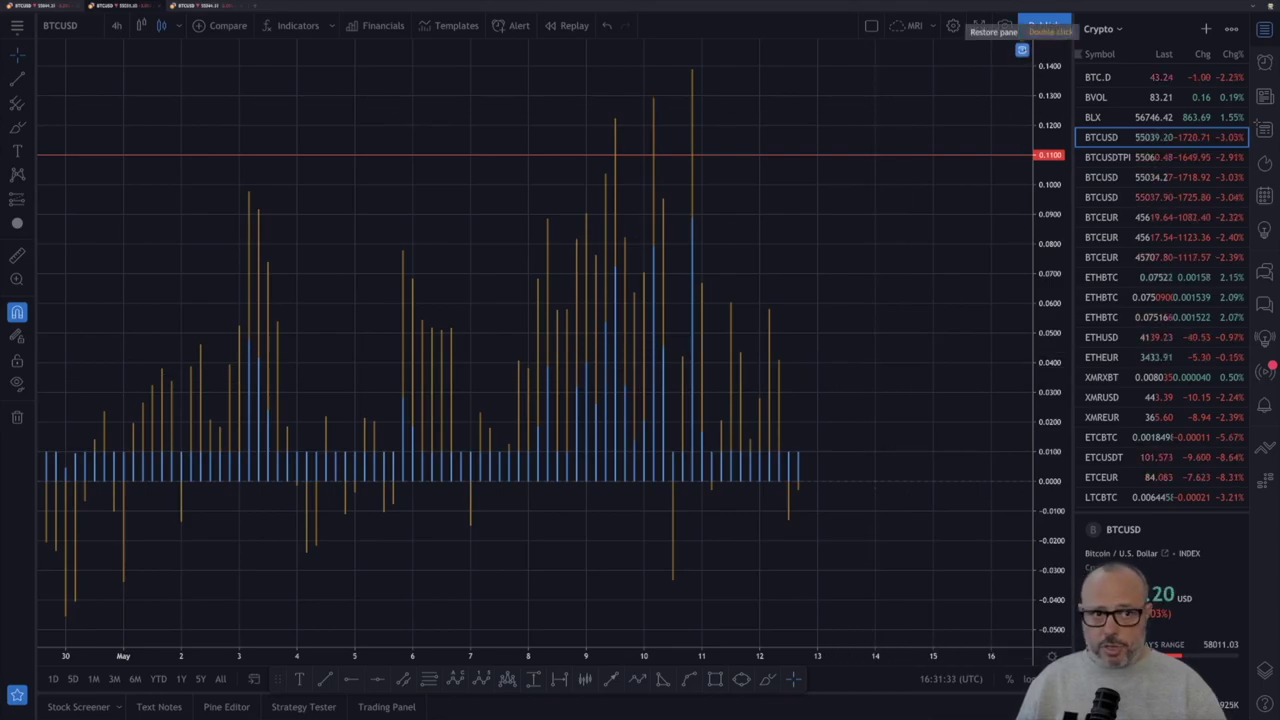
pyautogui.click(1020, 52)
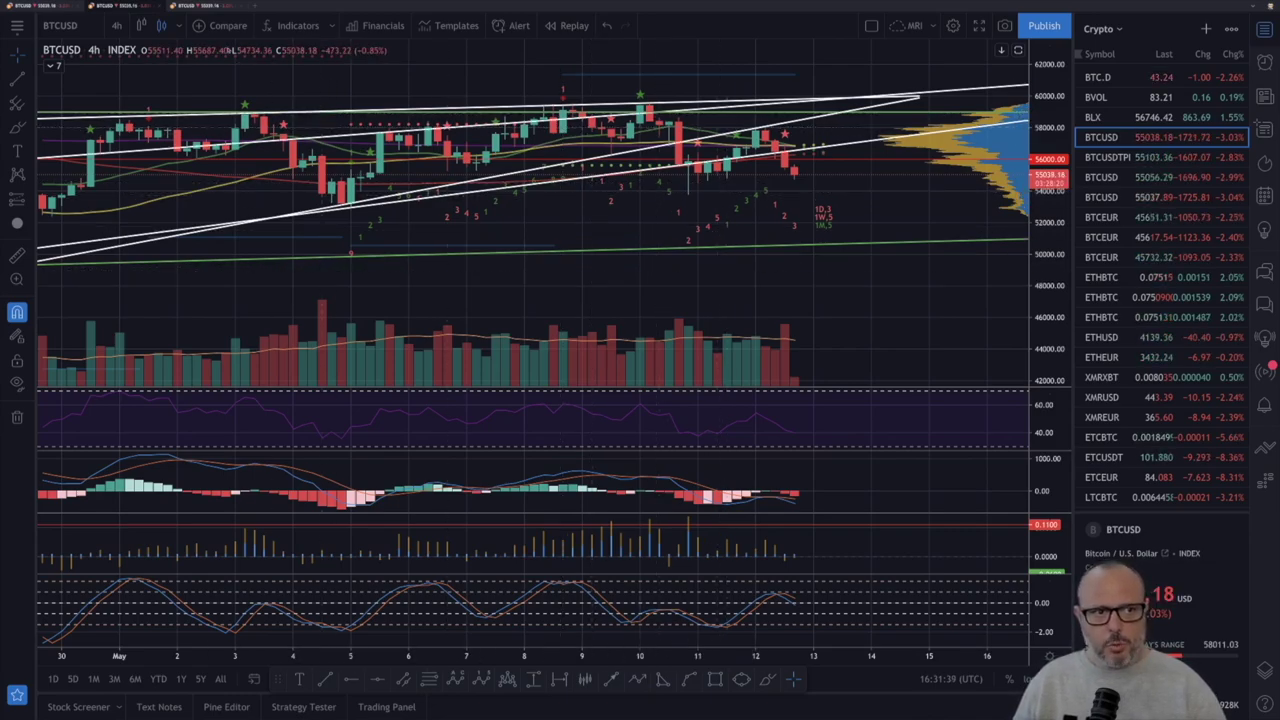
pyautogui.click(214, 6)
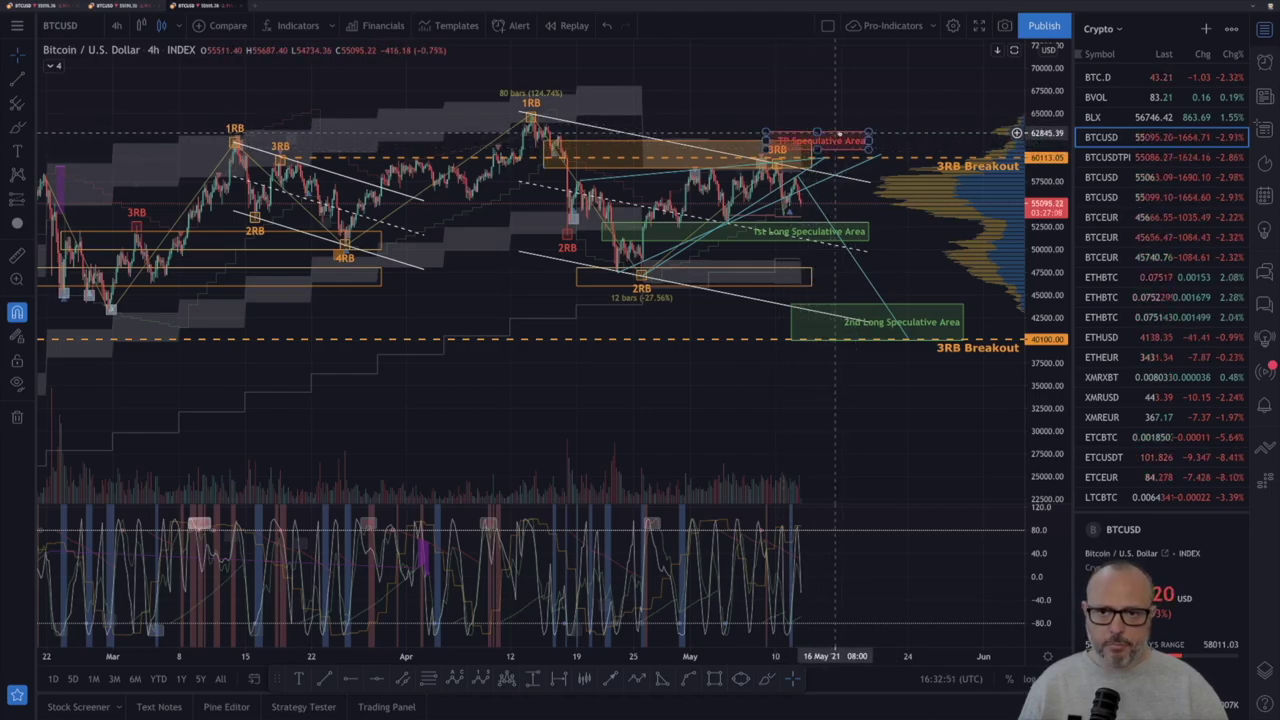
# Check the red TP Speculative Area's price range, about 61,000–63,000
pyautogui.click(838, 131)
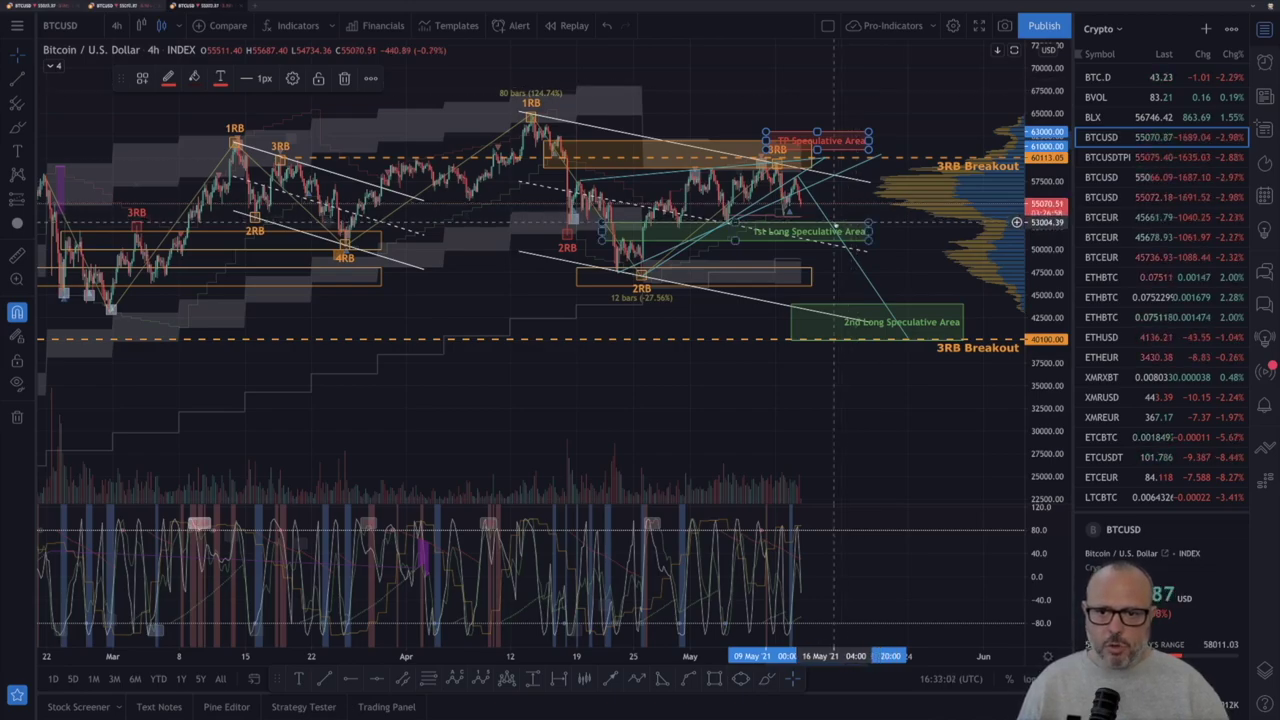
pyautogui.click(835, 224)
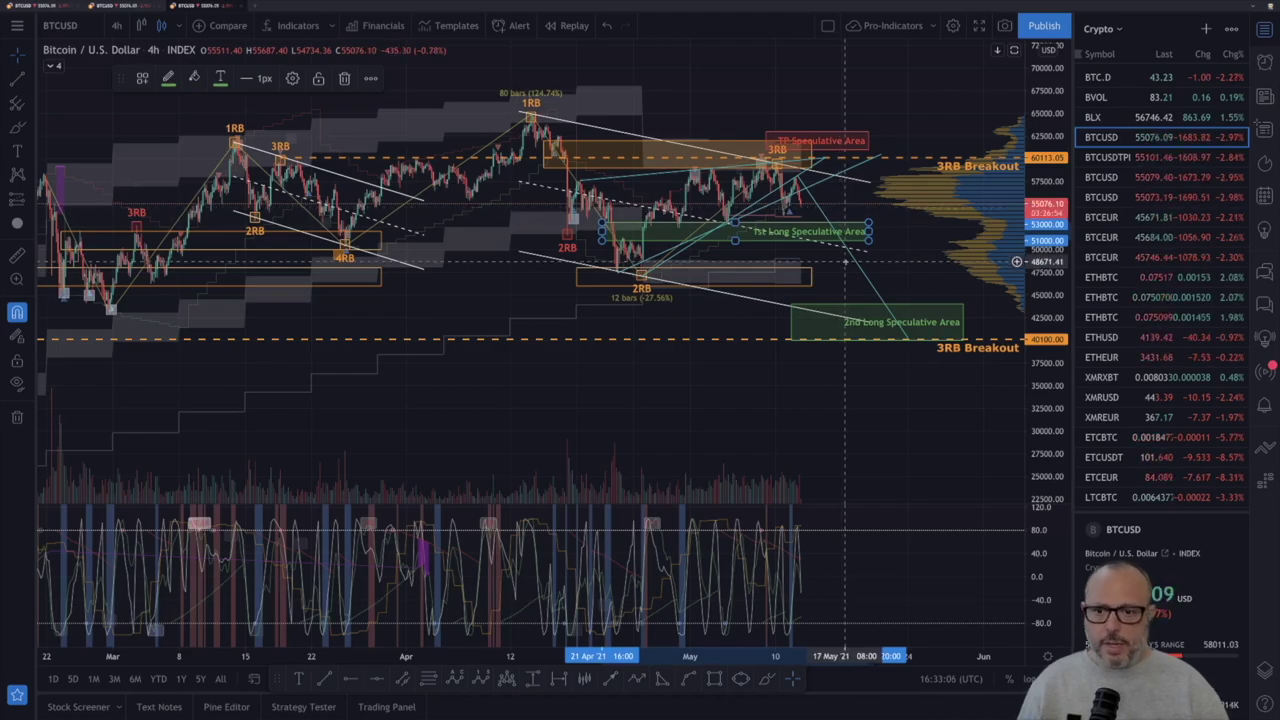
pyautogui.click(858, 303)
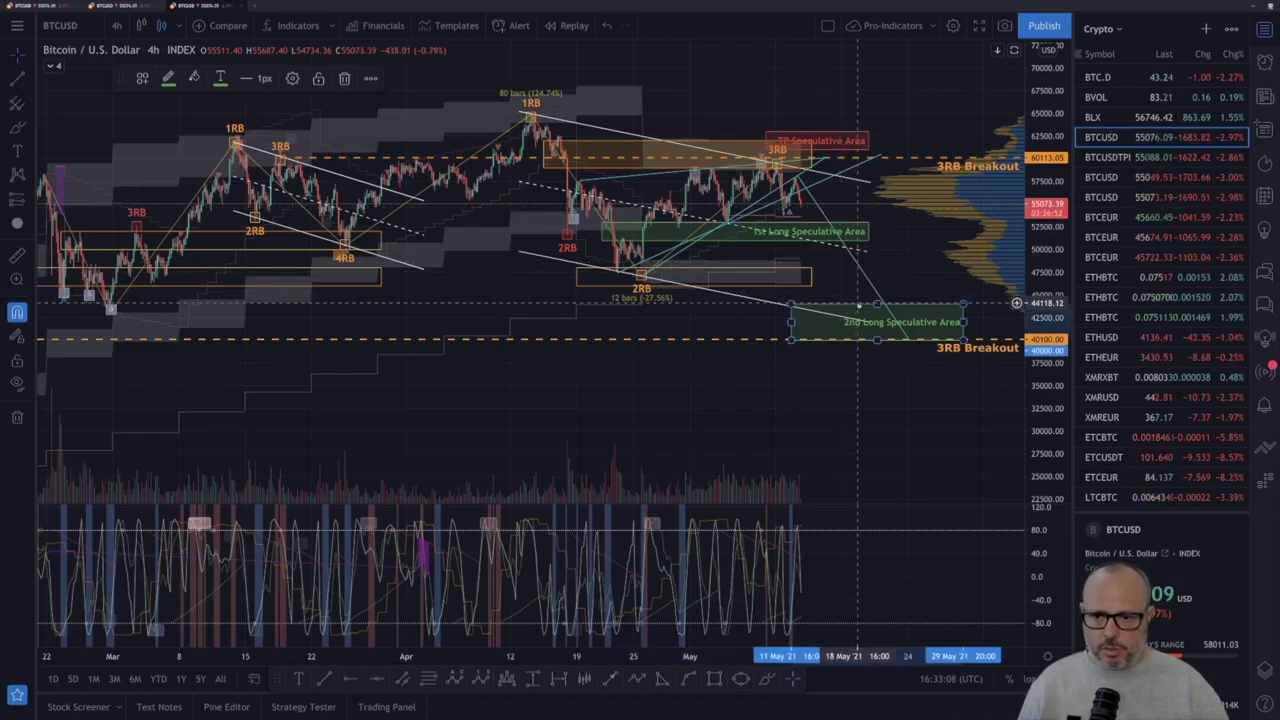